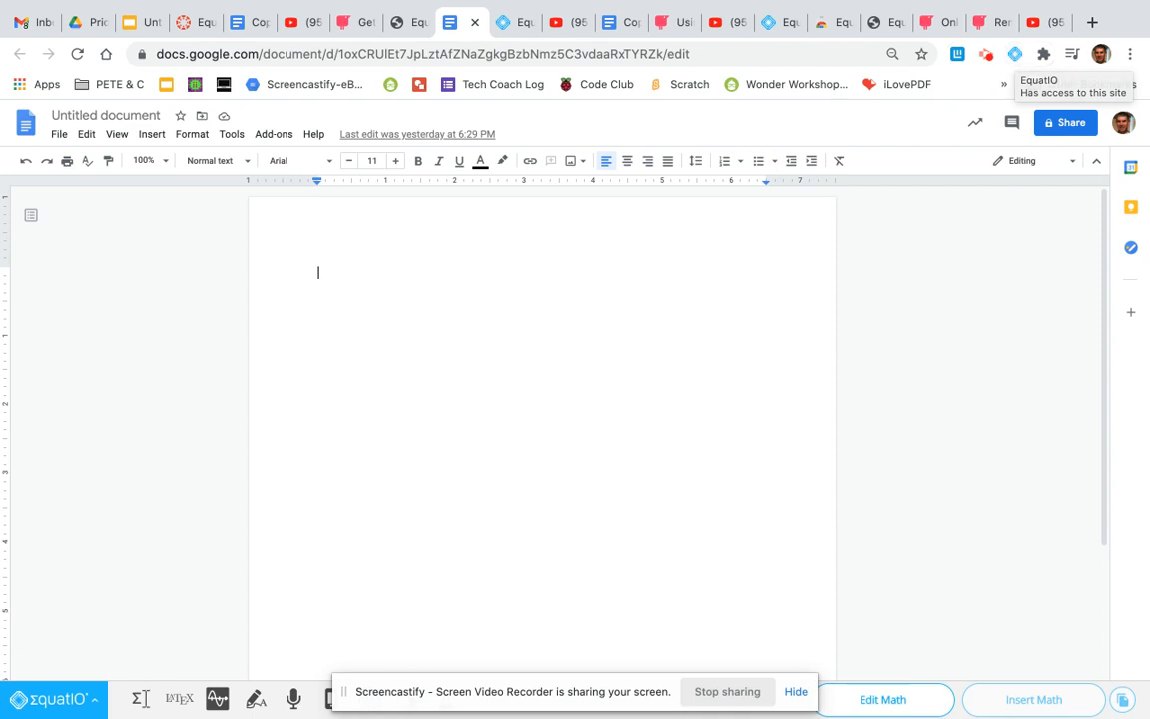
# Write "This is what you will do today:" in the EquatIO Equation Editor and insert it into the document
pyautogui.click(796, 690)
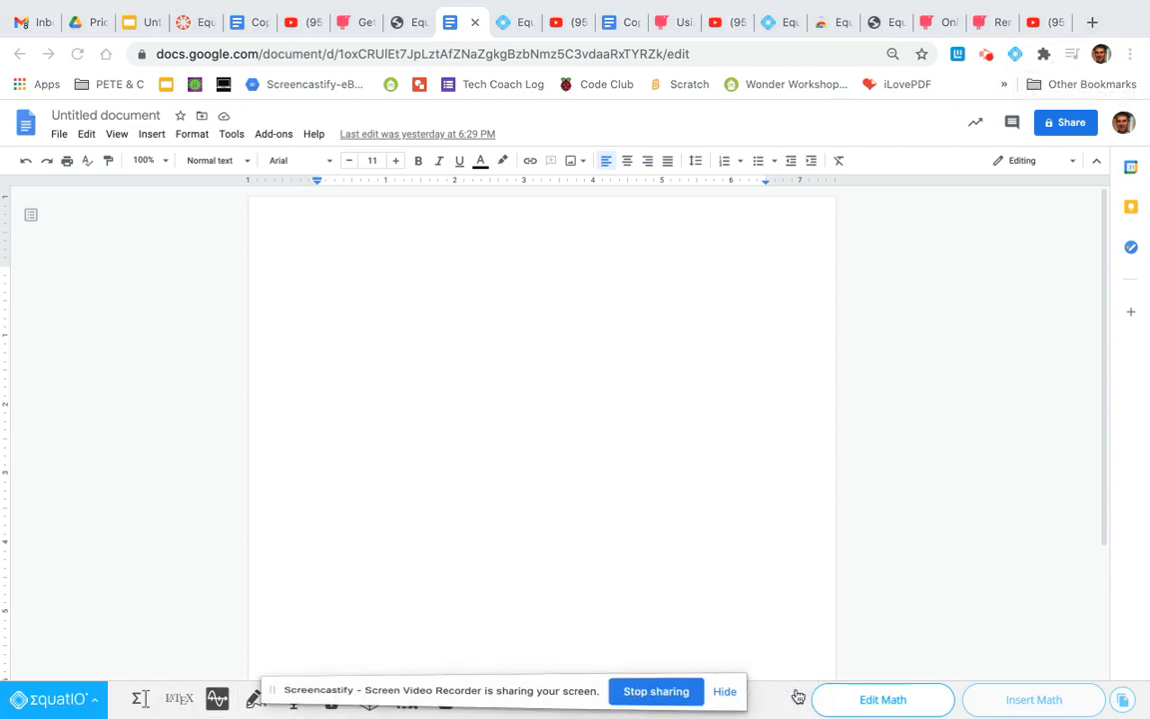
pyautogui.click(140, 698)
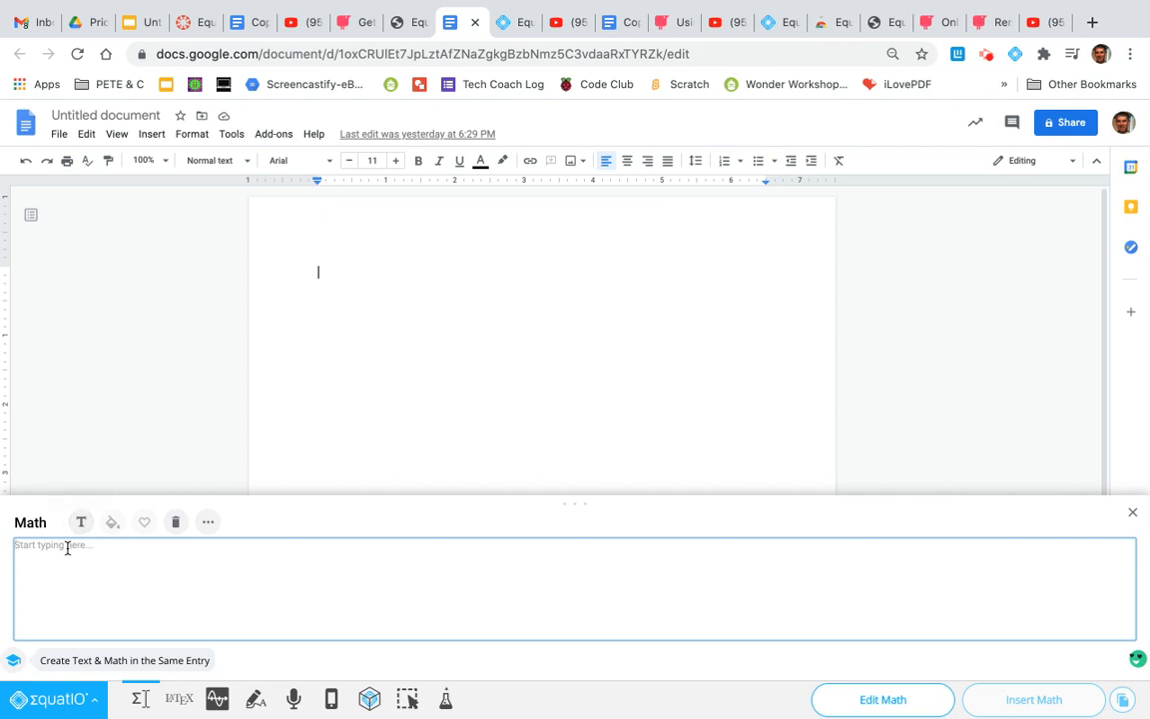
pyautogui.write('This is wh')
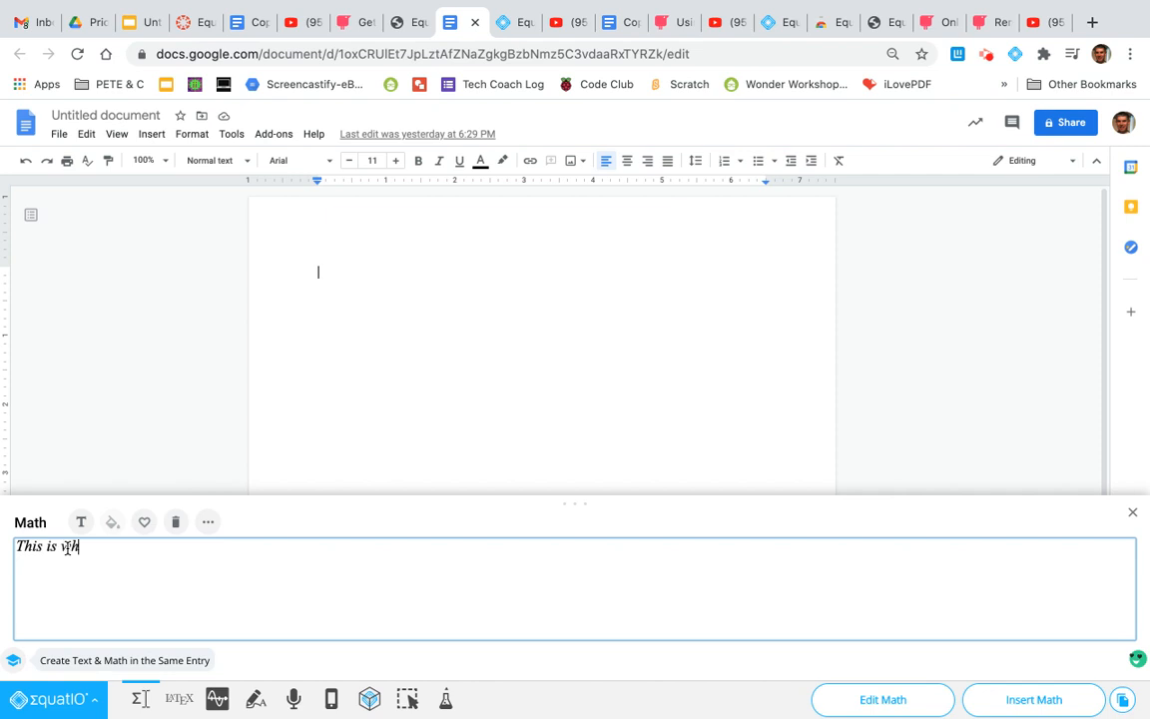
pyautogui.write('at you will do today:')
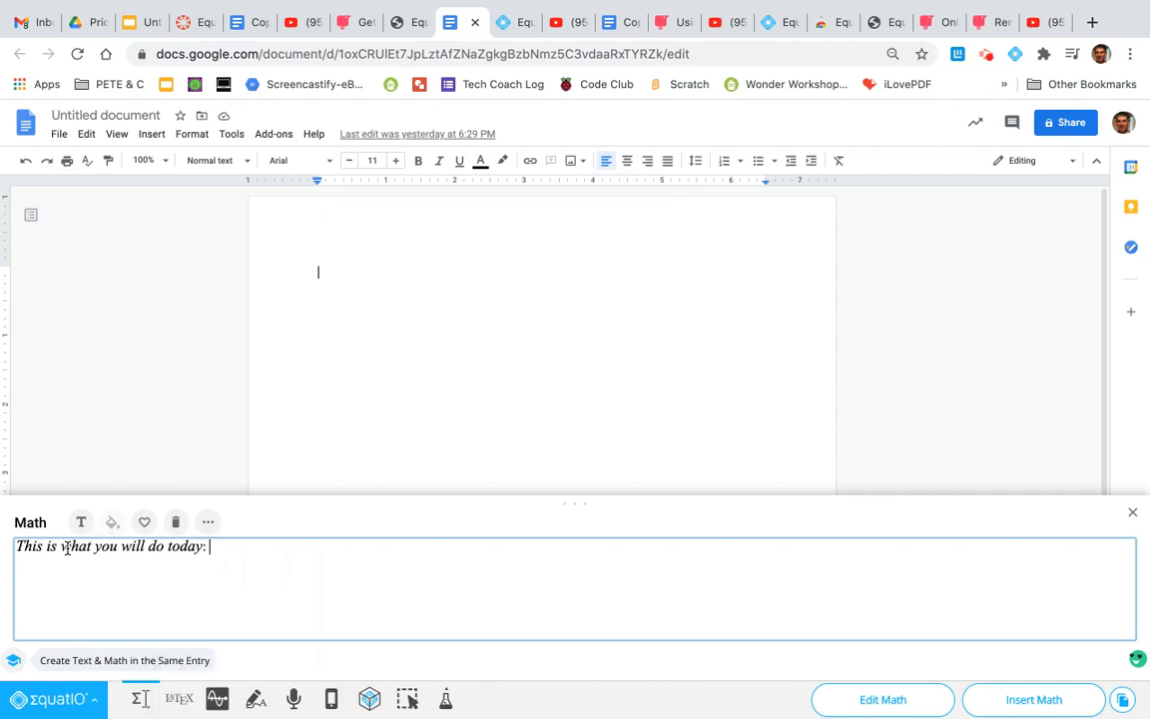
pyautogui.click(1036, 702)
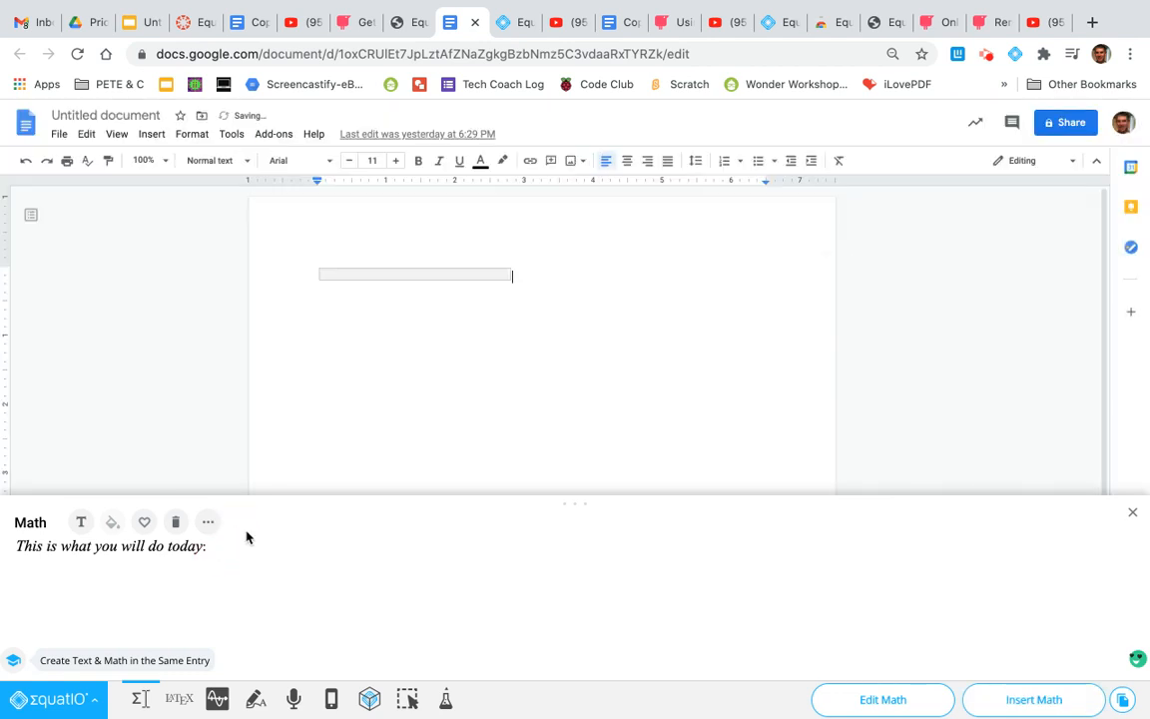
# Clear the math editor and enter the expression "2 + 2 ="
pyautogui.click(175, 522)
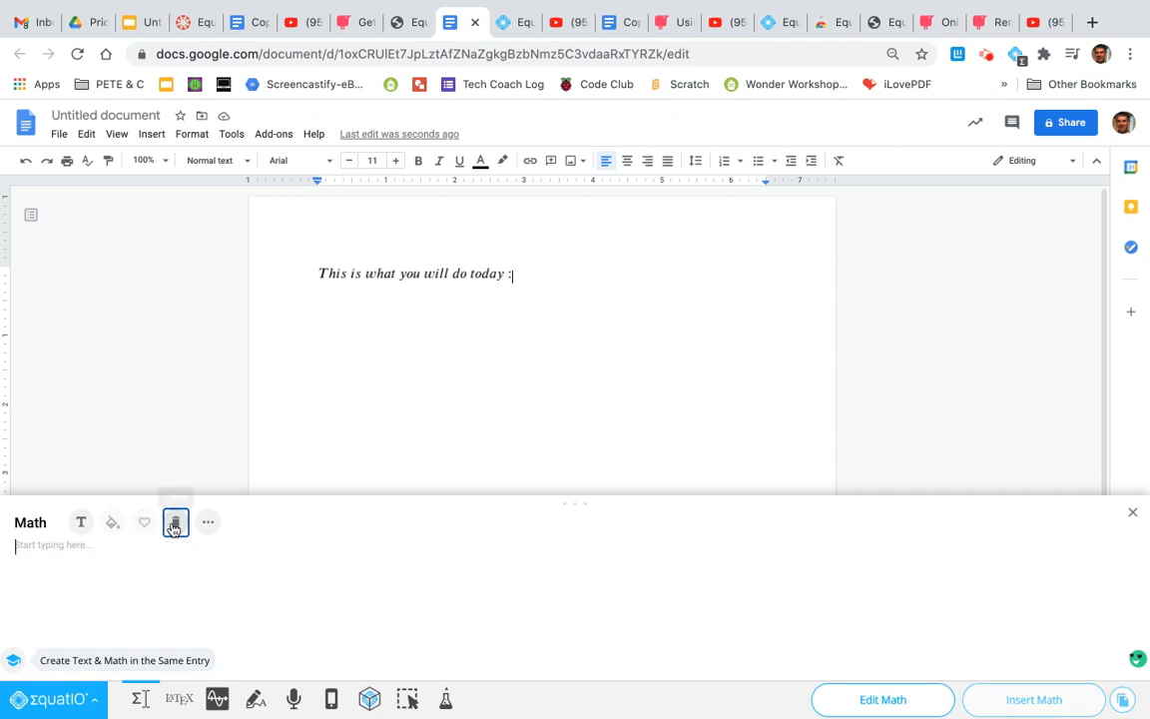
pyautogui.click(90, 545)
pyautogui.click(34, 522)
pyautogui.click(48, 547)
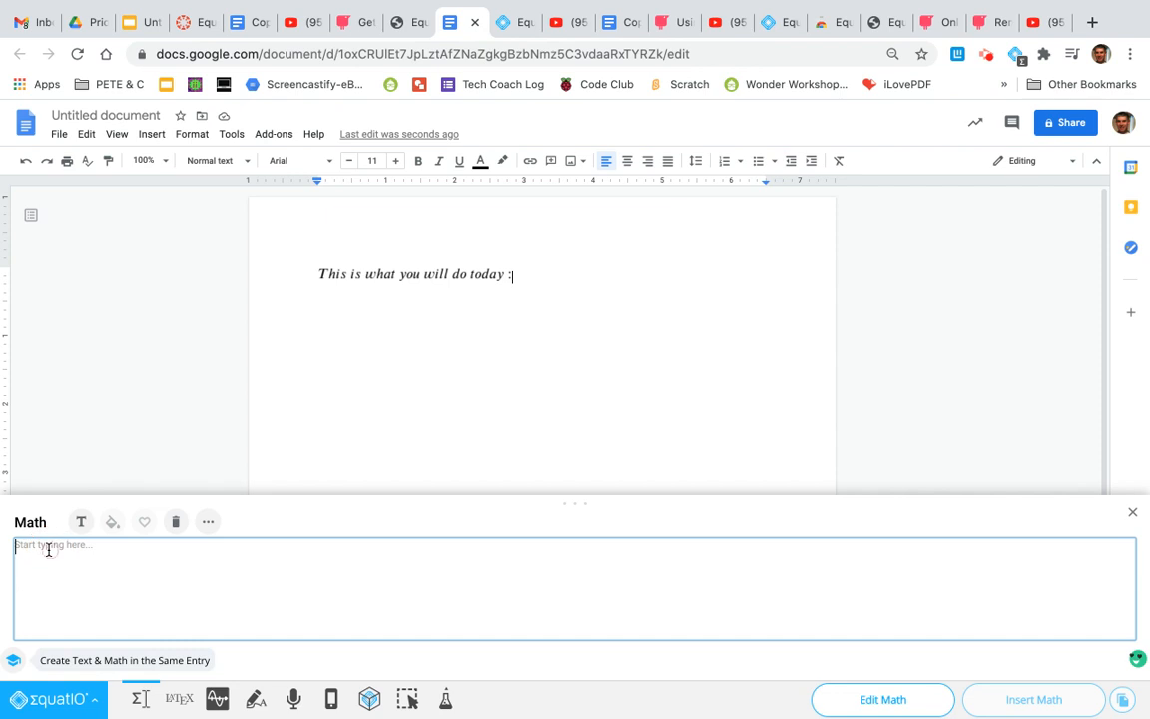
pyautogui.write('2')
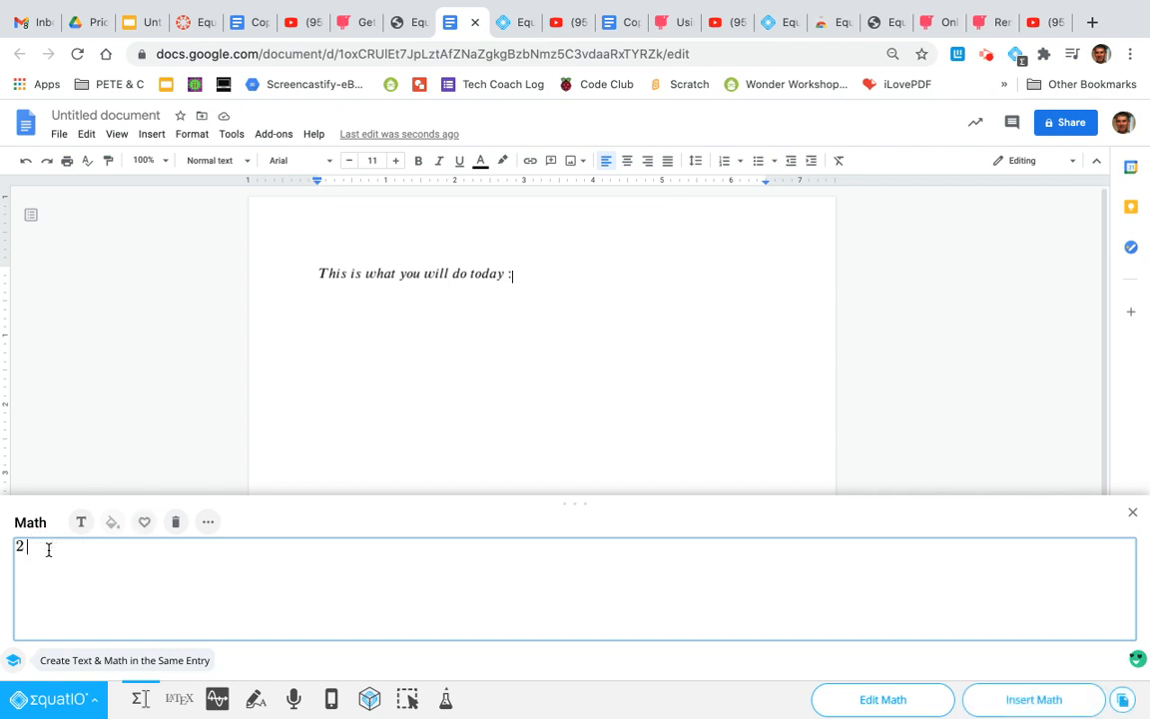
pyautogui.write('=')
pyautogui.press('BackSpace')
pyautogui.write('+ 2 =')
# Color the whole "2 + 2 =" expression green in the math editor
pyautogui.moveTo(82, 545); pyautogui.dragTo(10, 552)
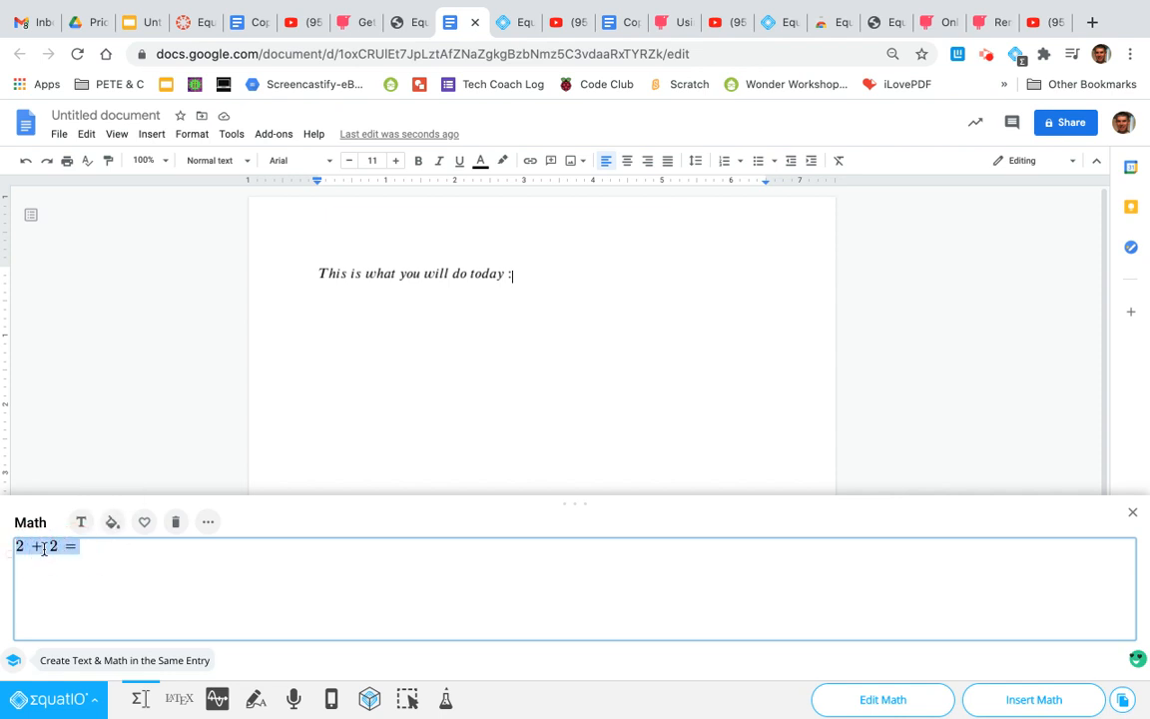
pyautogui.click(111, 524)
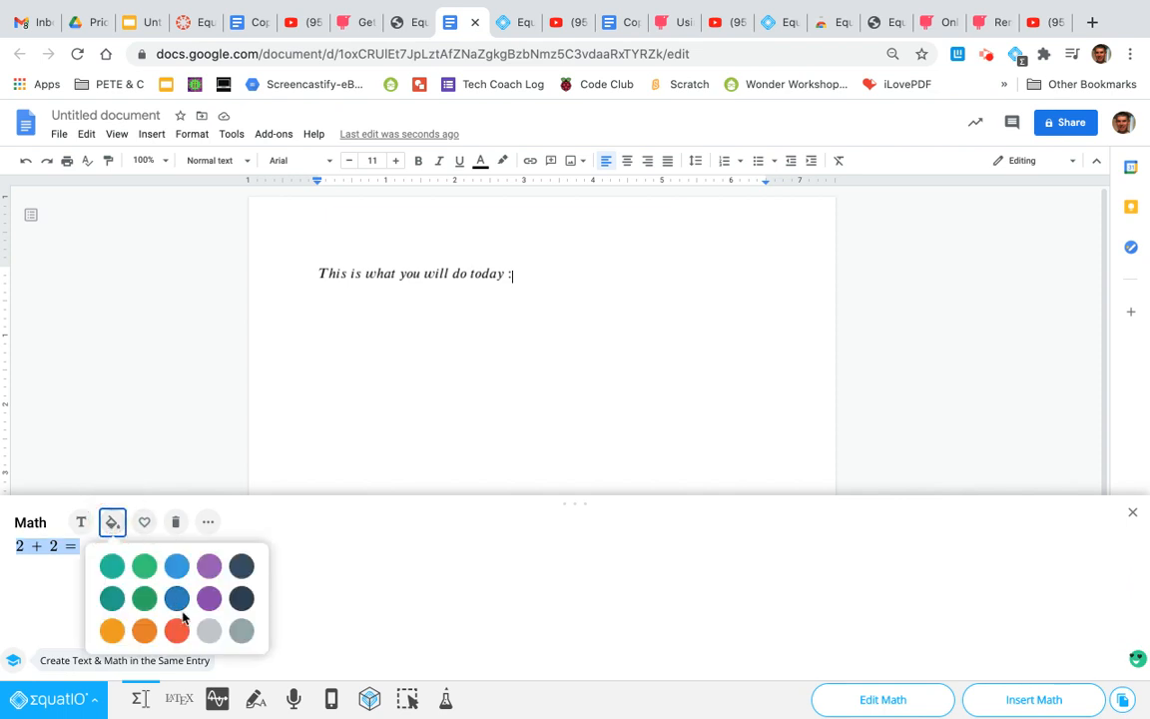
pyautogui.click(143, 566)
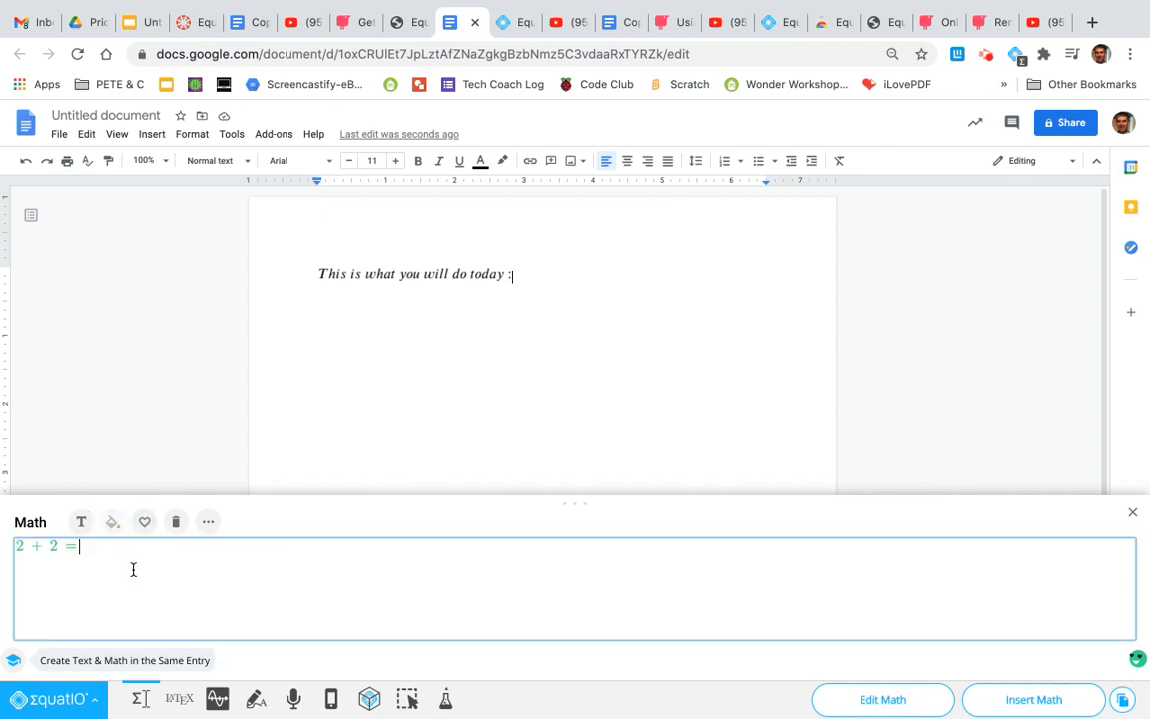
# Recolor the whole "2 + 2 =" expression orange and insert it after the sentence in the document
pyautogui.moveTo(78, 547); pyautogui.dragTo(15, 549)
pyautogui.click(113, 522)
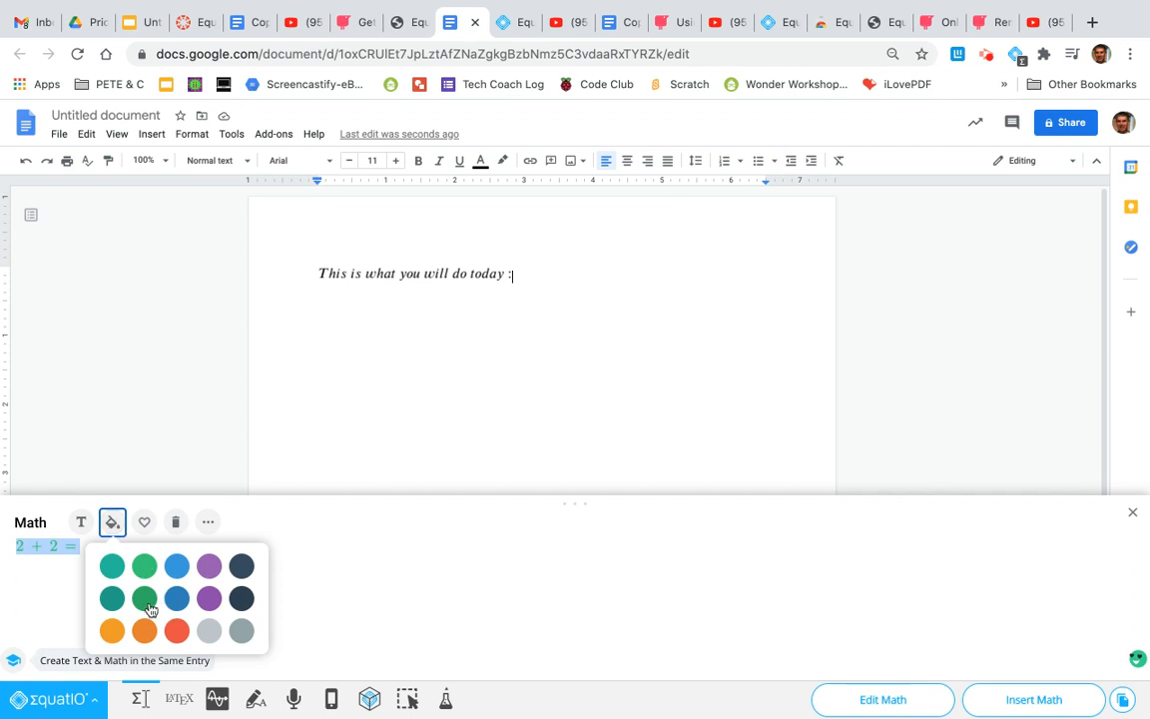
pyautogui.click(112, 631)
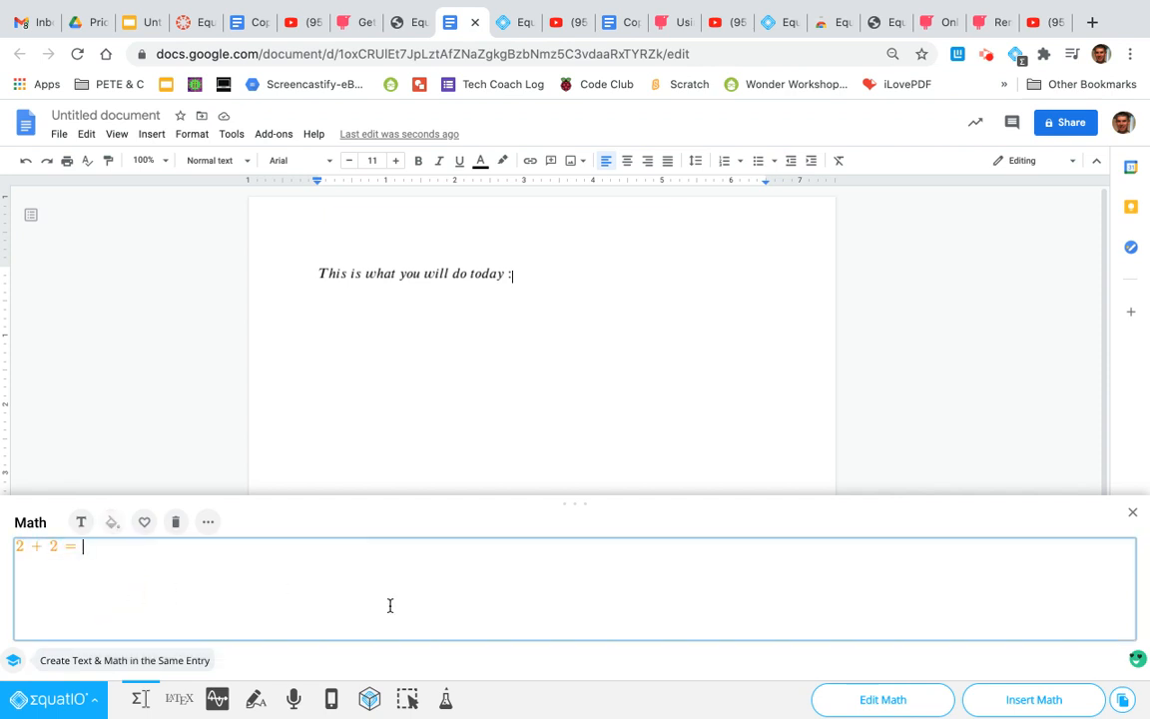
pyautogui.click(520, 277)
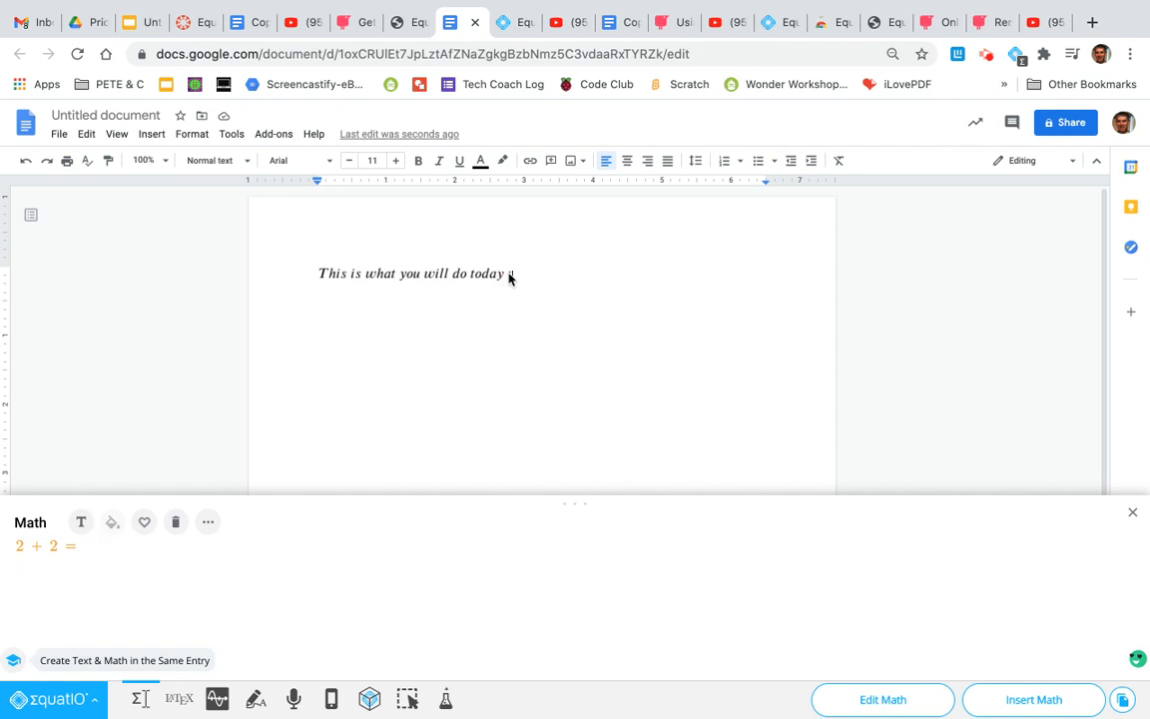
pyautogui.doubleClick(509, 273)
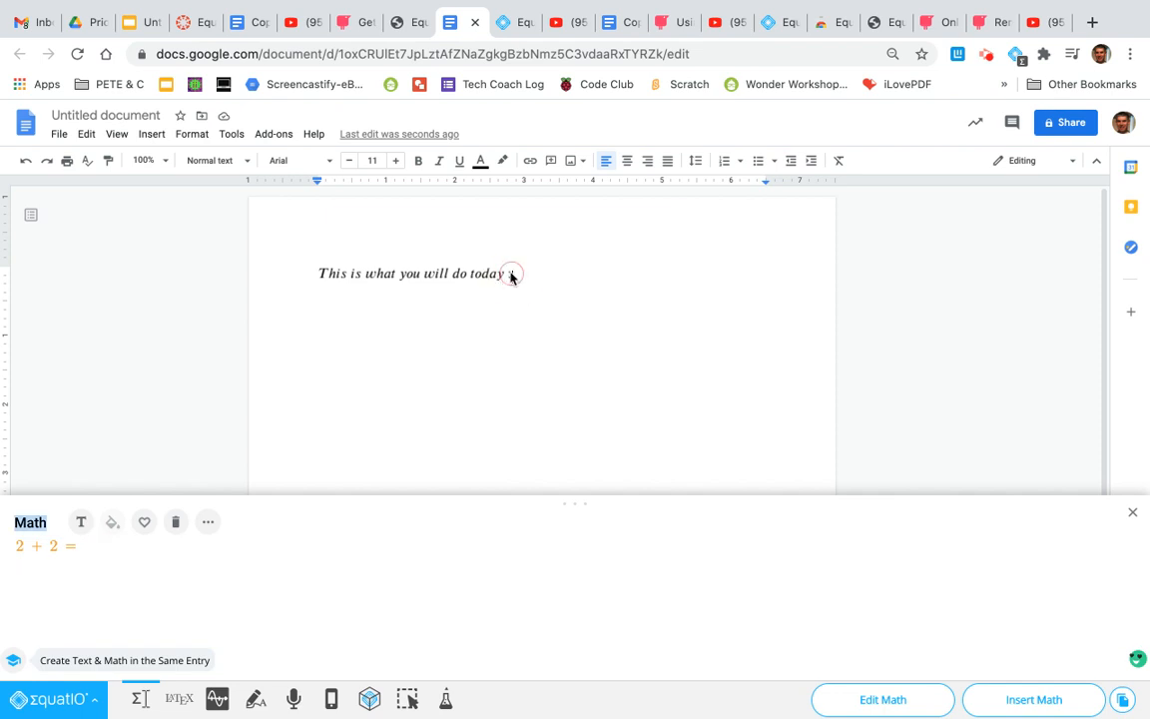
pyautogui.click(647, 588)
pyautogui.click(1031, 707)
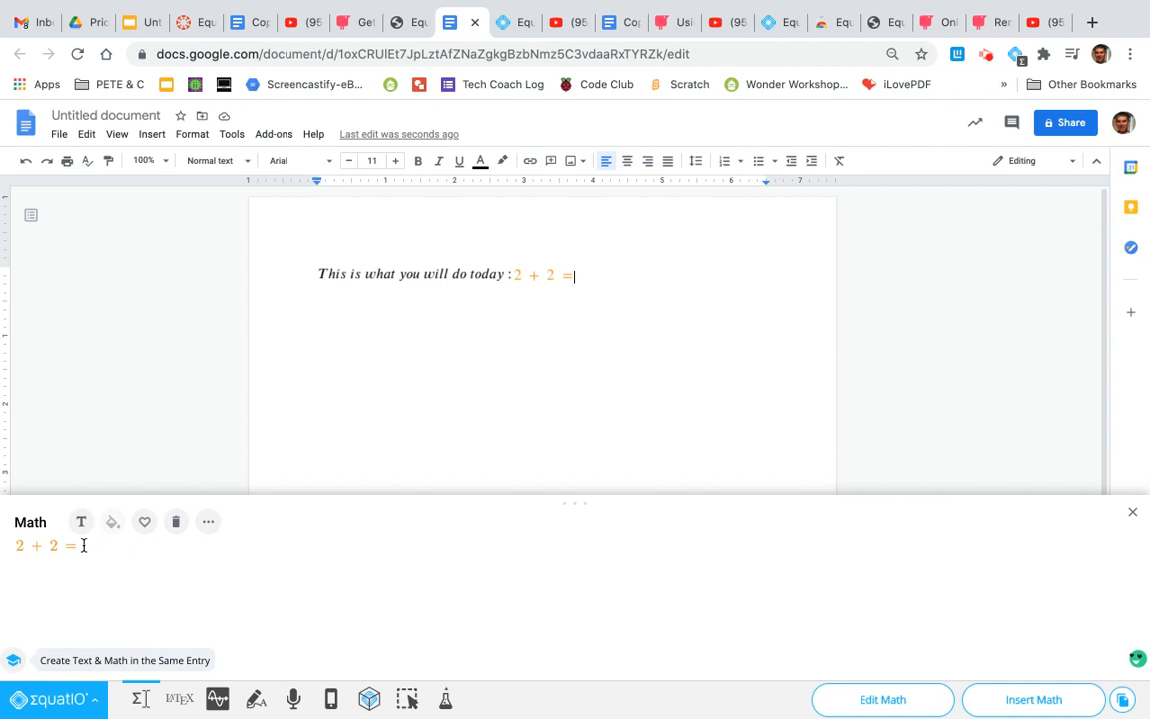
# Clear the math editor and enter "1/4 of 16" with one quarter as a stacked fraction
pyautogui.click(176, 521)
pyautogui.click(103, 547)
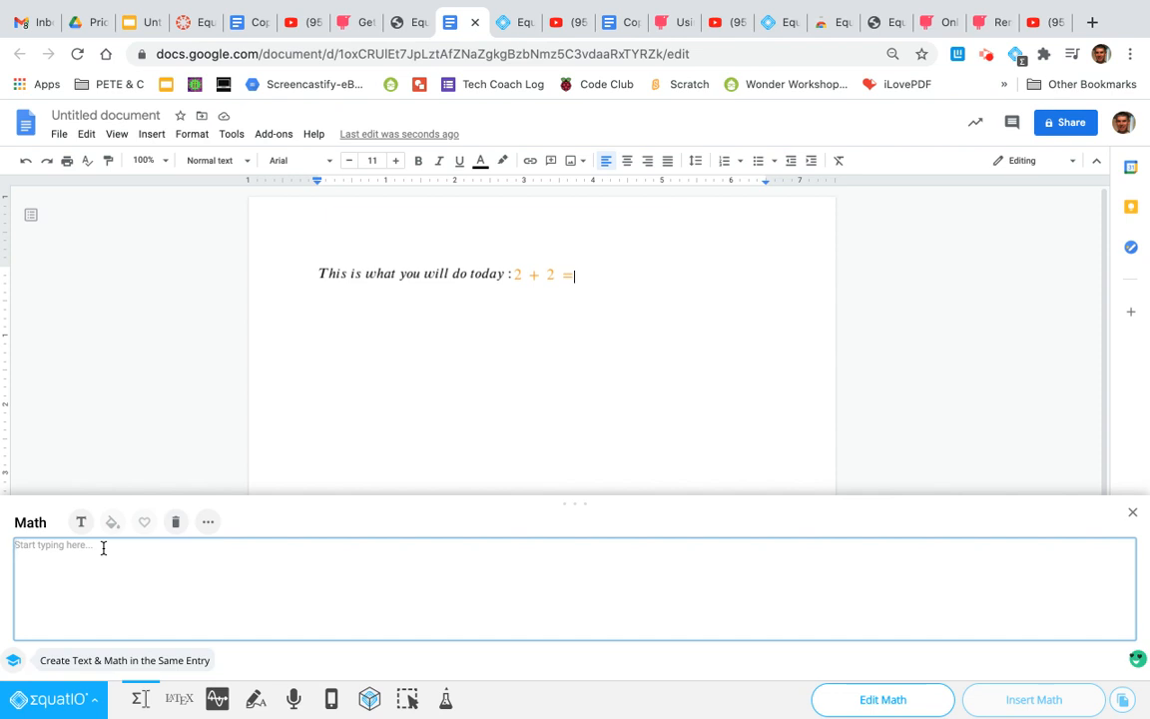
pyautogui.write('1/4')
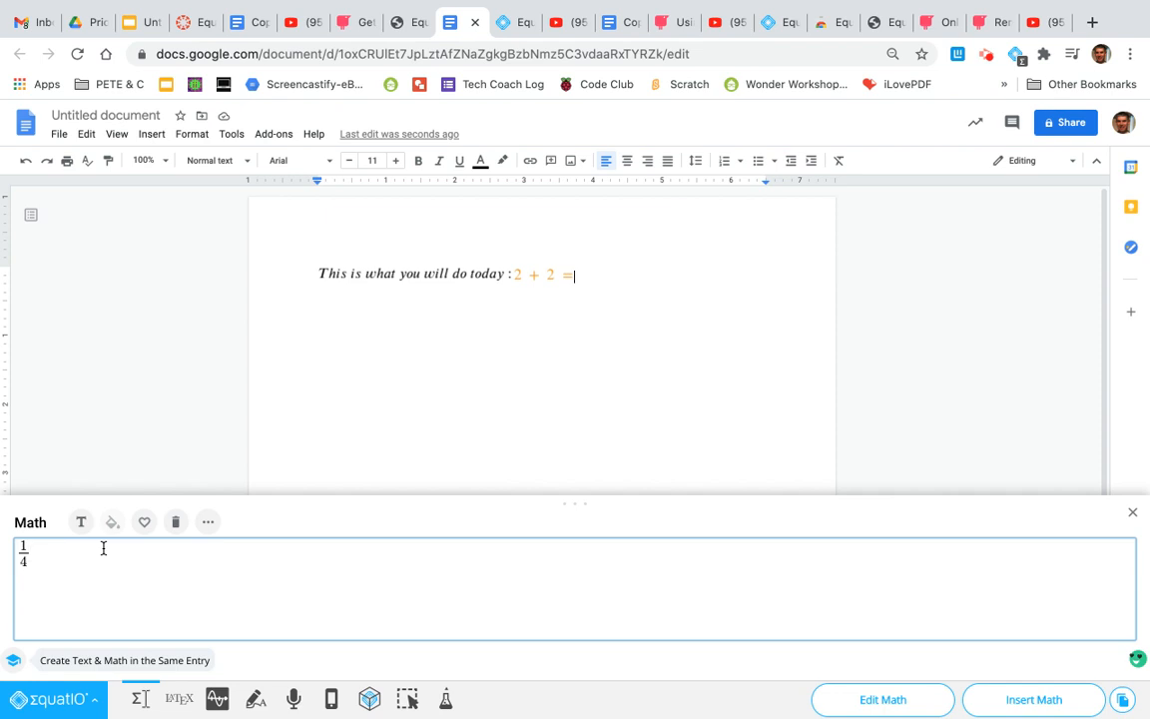
pyautogui.write('of 16')
# Add the suggested quadratic formula on a new line below "1/4 of 16" and insert both lines into the document
pyautogui.press('Return')
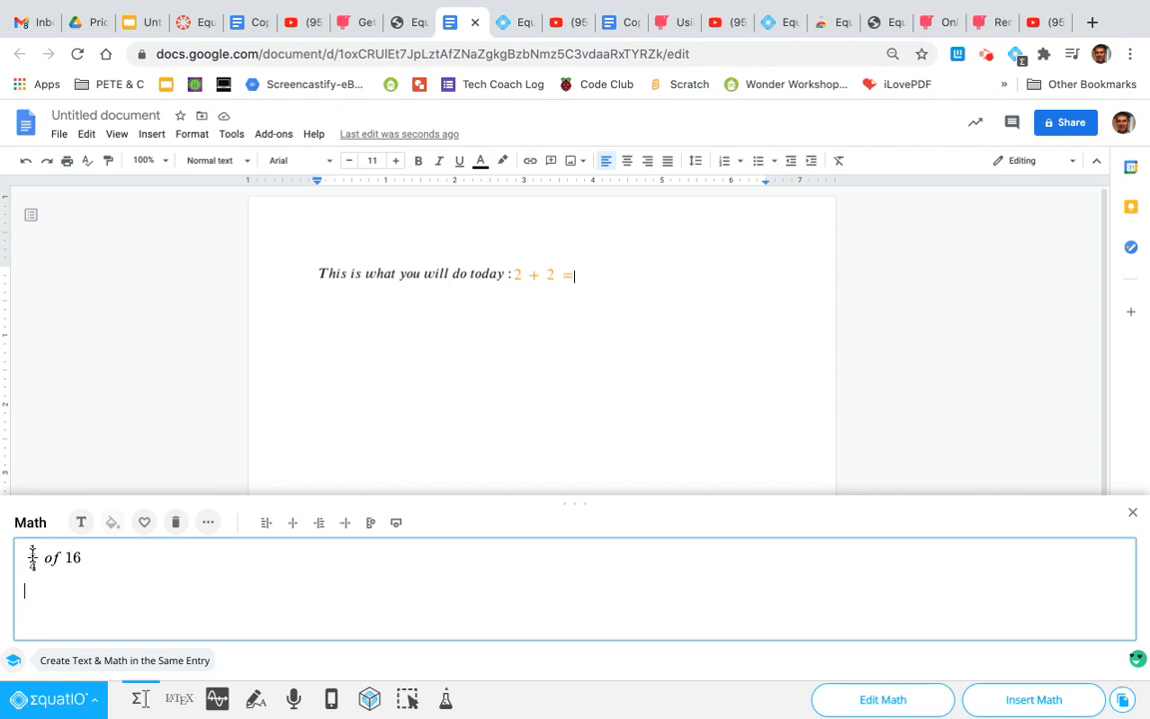
pyautogui.write('qu')
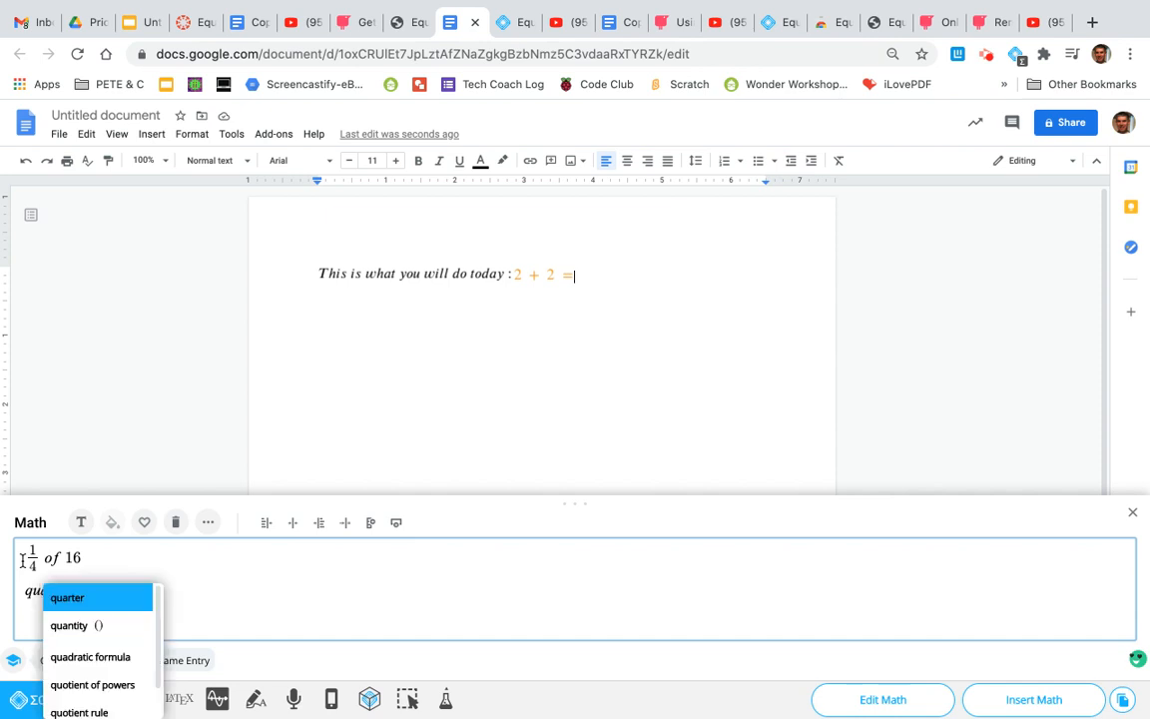
pyautogui.write('ar')
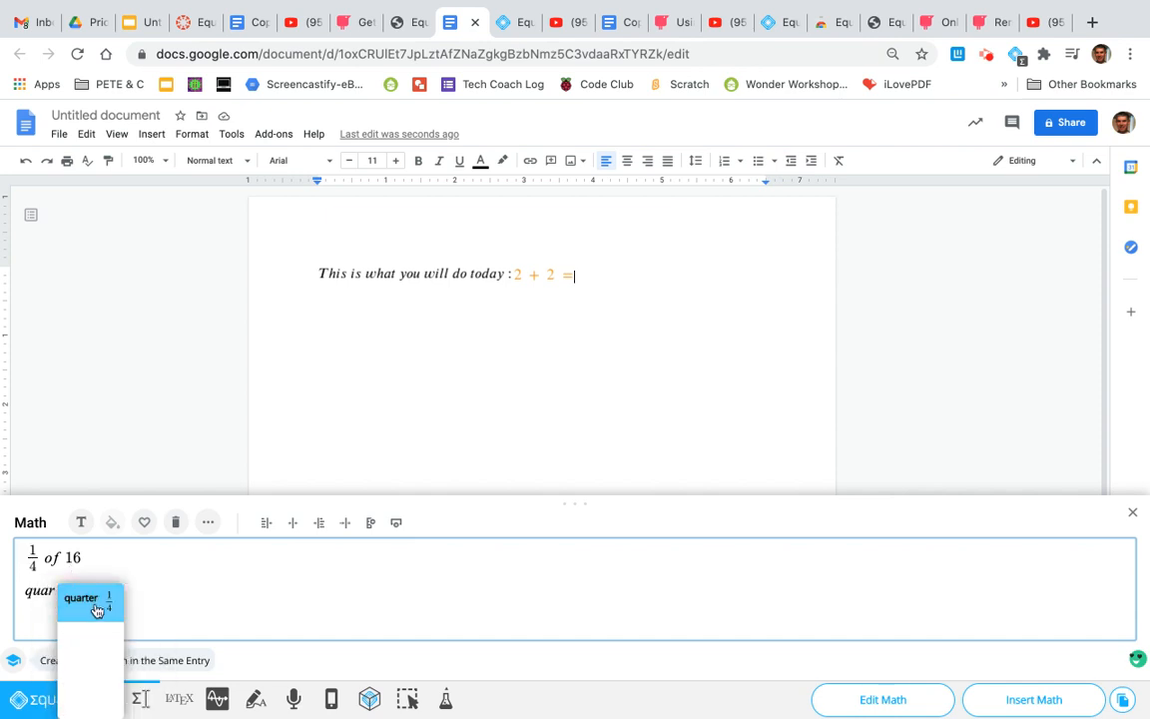
pyautogui.press('BackSpace')
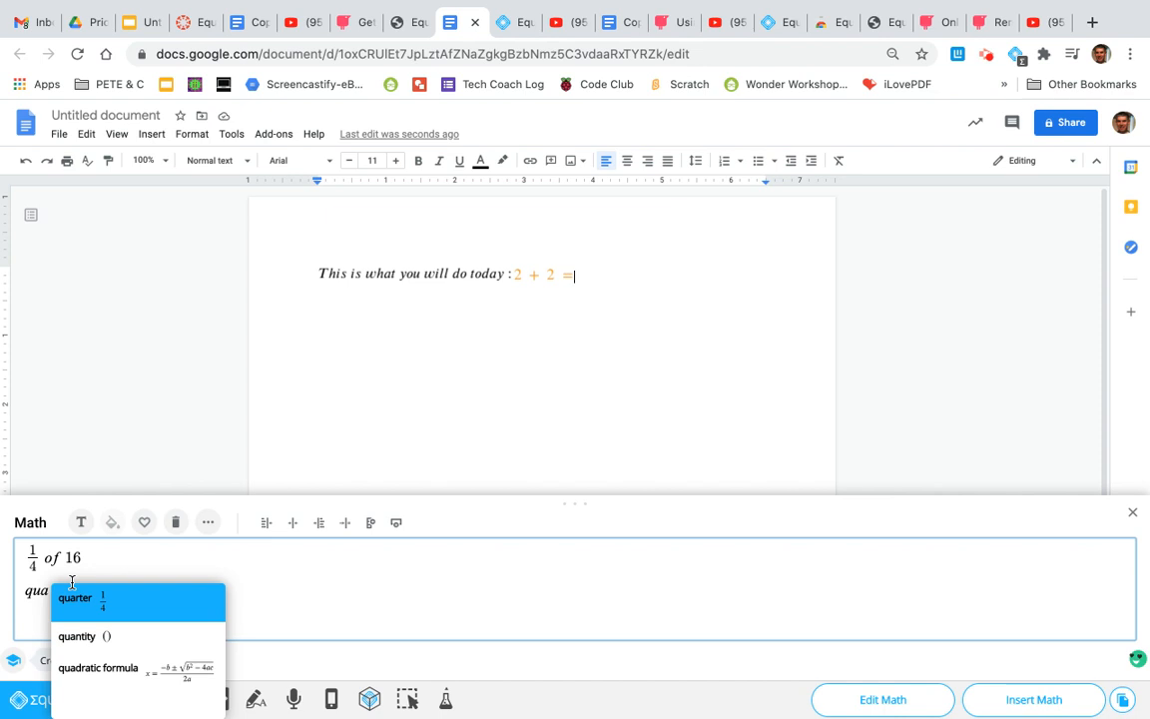
pyautogui.click(110, 670)
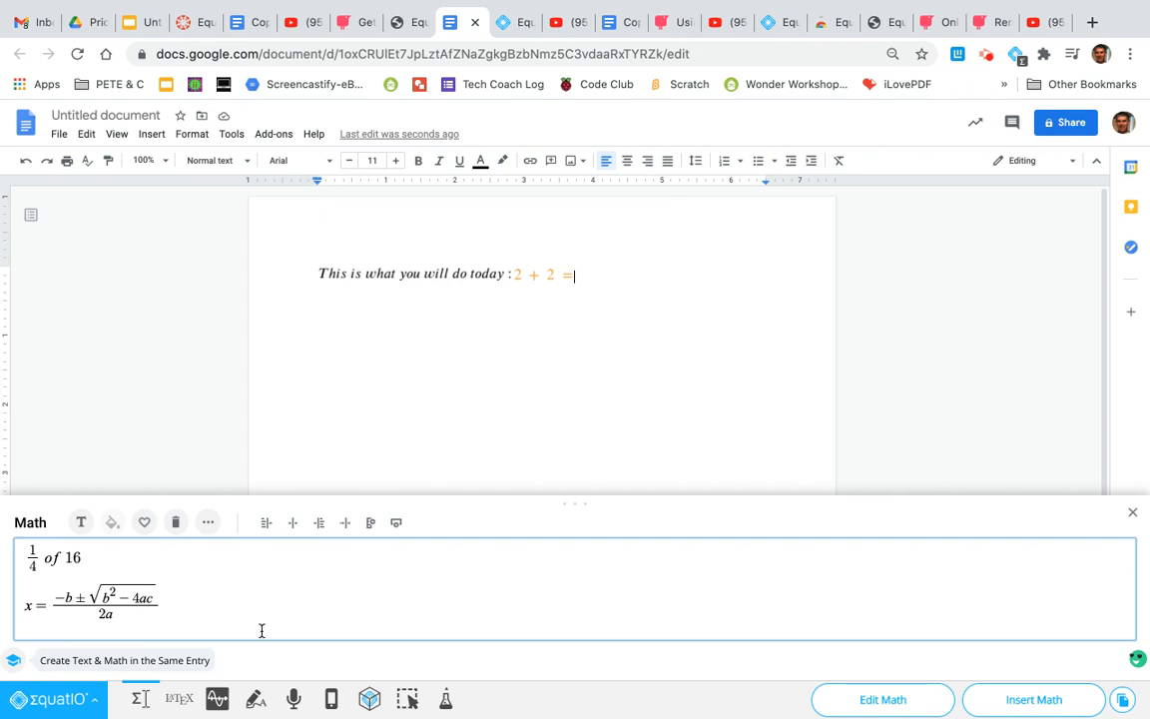
pyautogui.click(1013, 704)
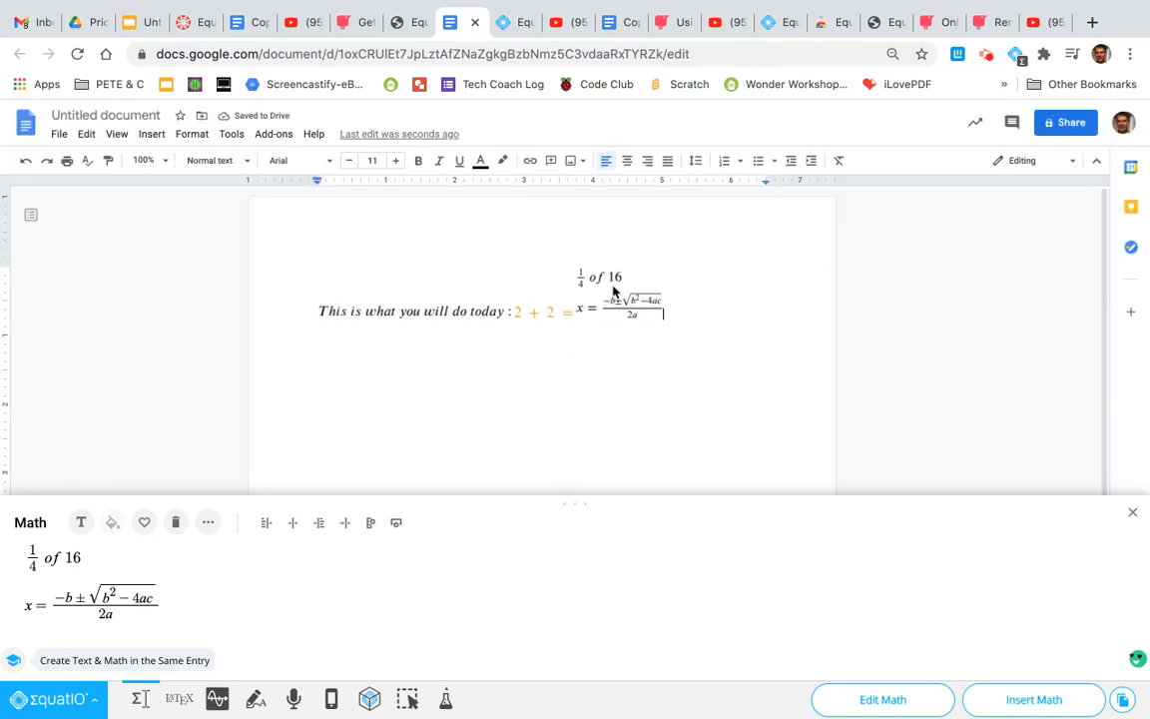
# Clear the math editor and enter the quadratic formula alone from the suggestions for "qua"
pyautogui.click(411, 400)
pyautogui.click(176, 522)
pyautogui.click(110, 549)
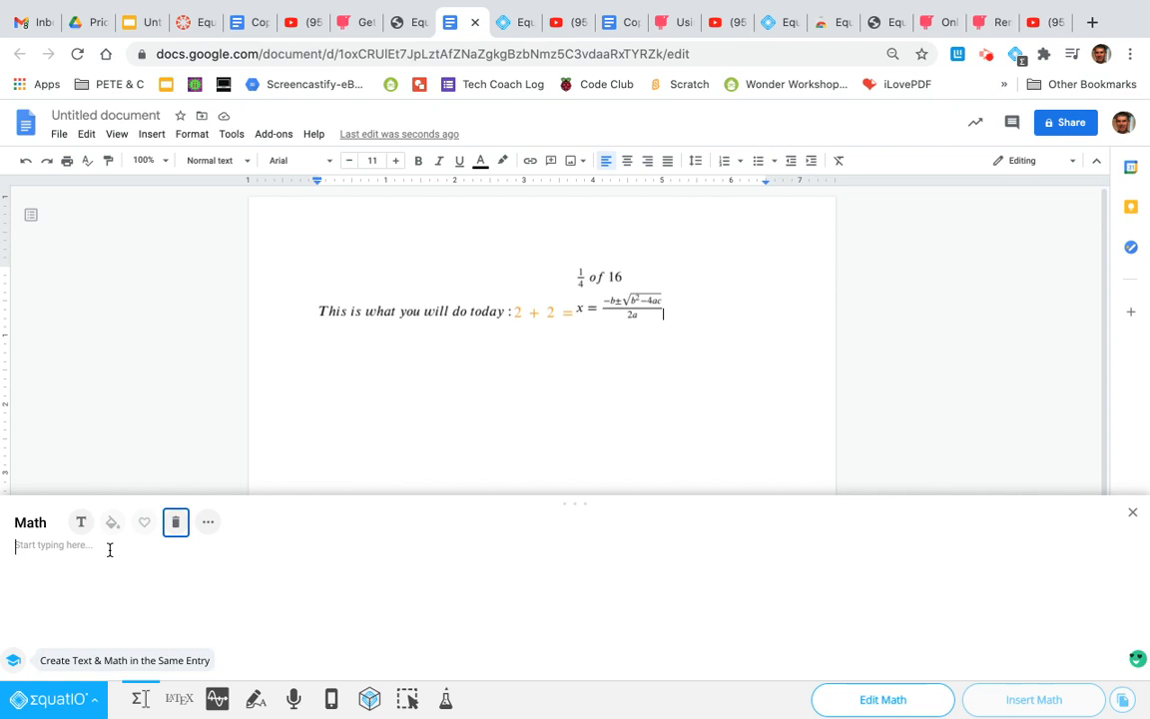
pyautogui.click(110, 549)
pyautogui.write('quard')
pyautogui.press('BackSpace')
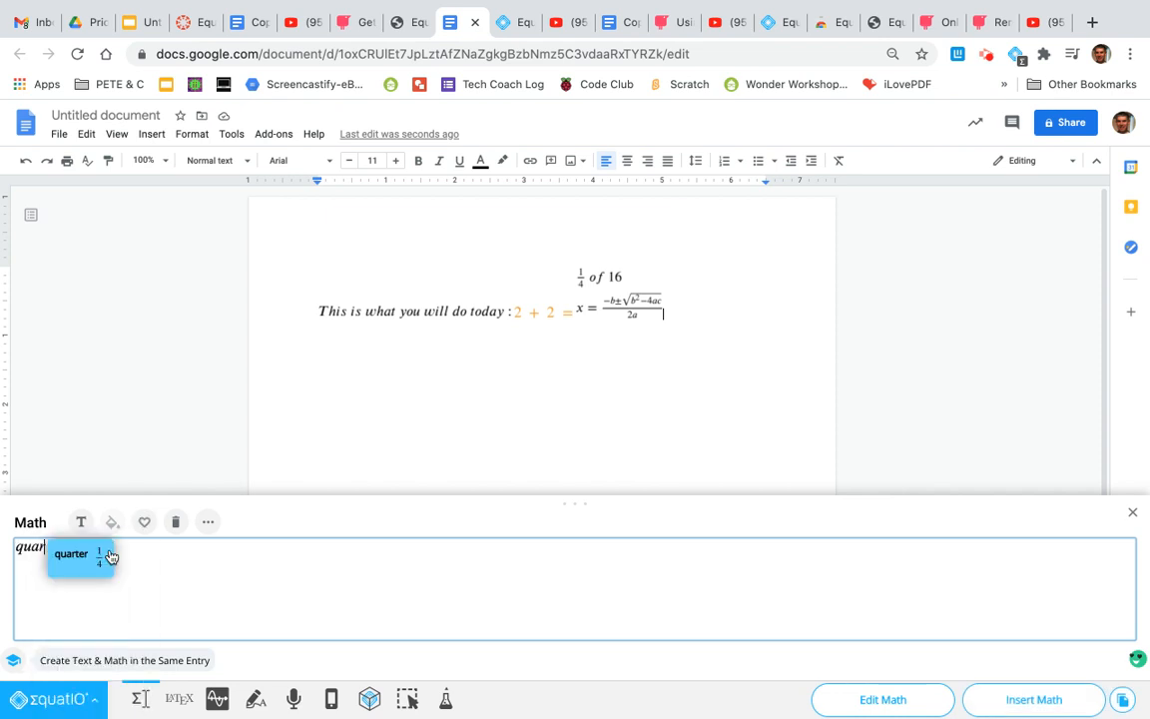
pyautogui.press('BackSpace')
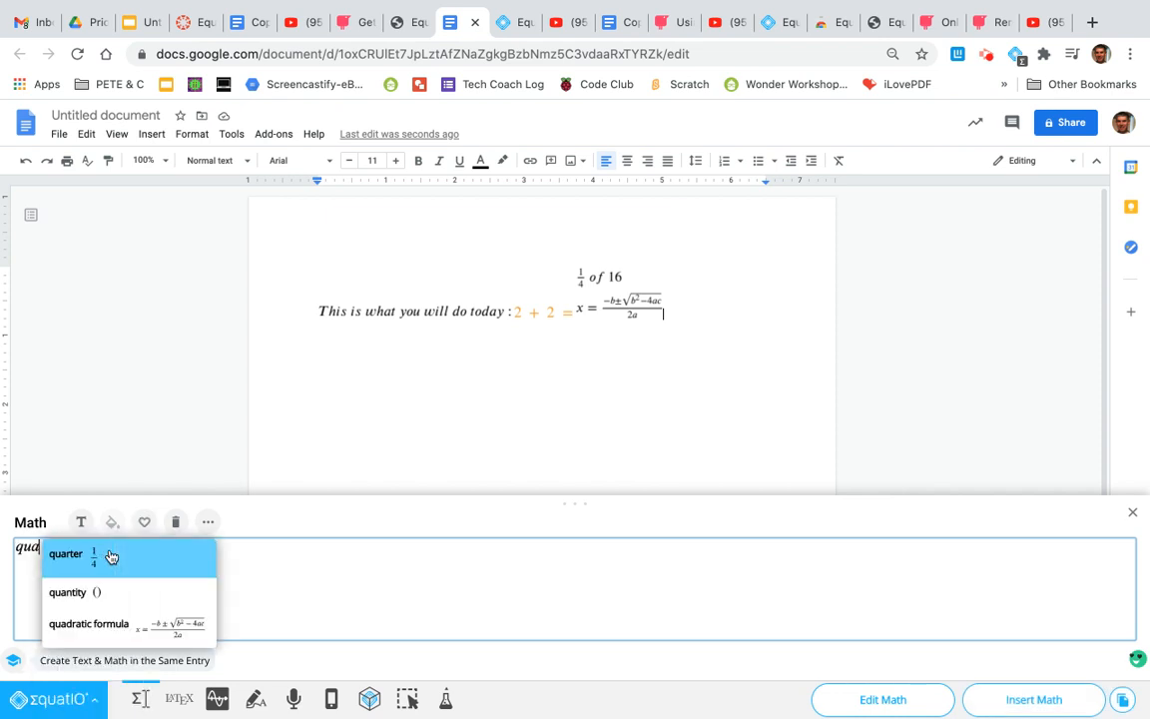
pyautogui.click(124, 623)
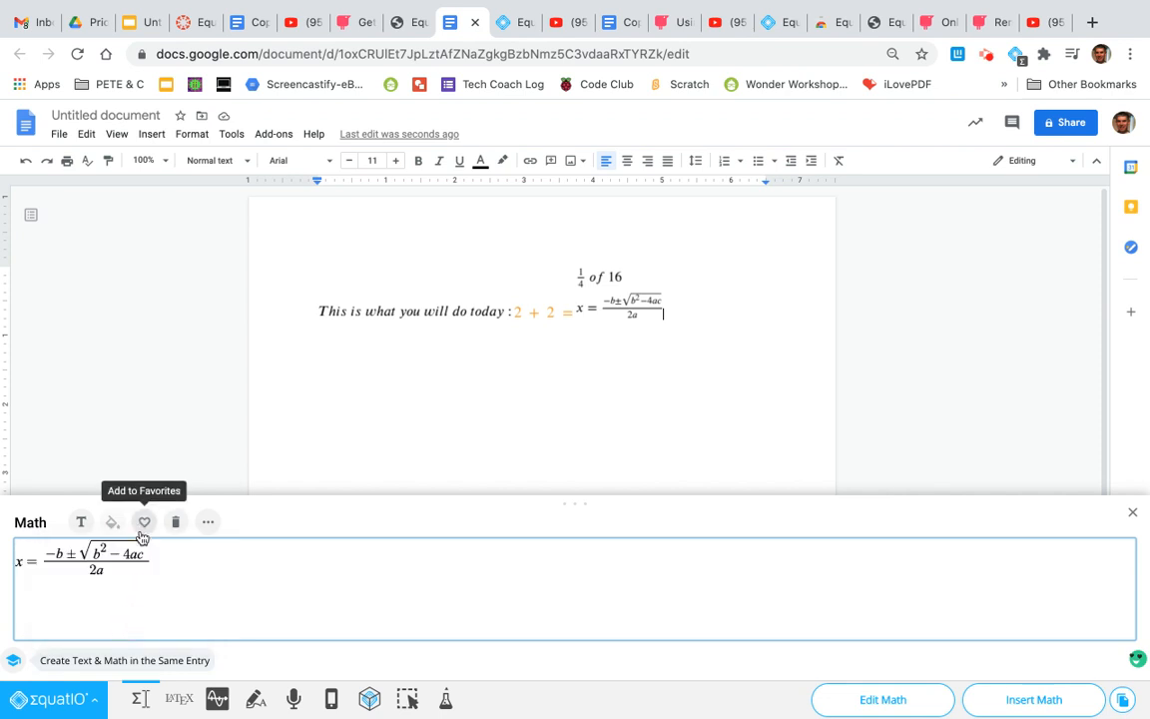
# Add the quadratic formula to the favorites under a name starting with "q"
pyautogui.click(145, 529)
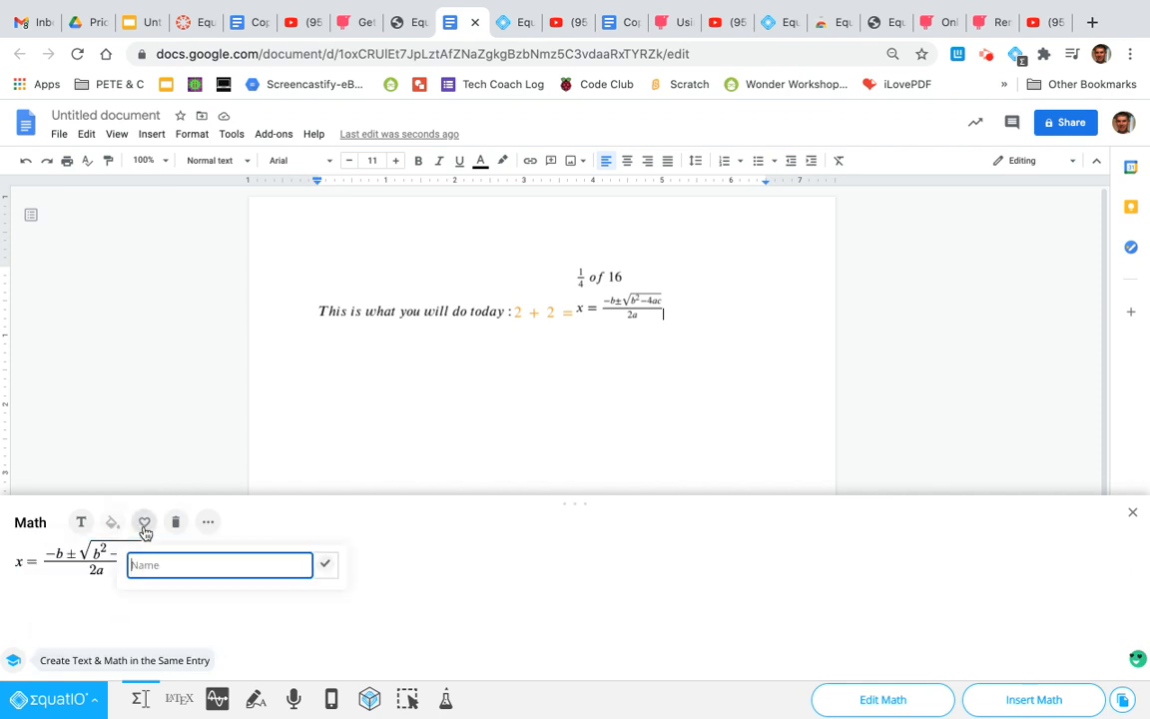
pyautogui.write('quar')
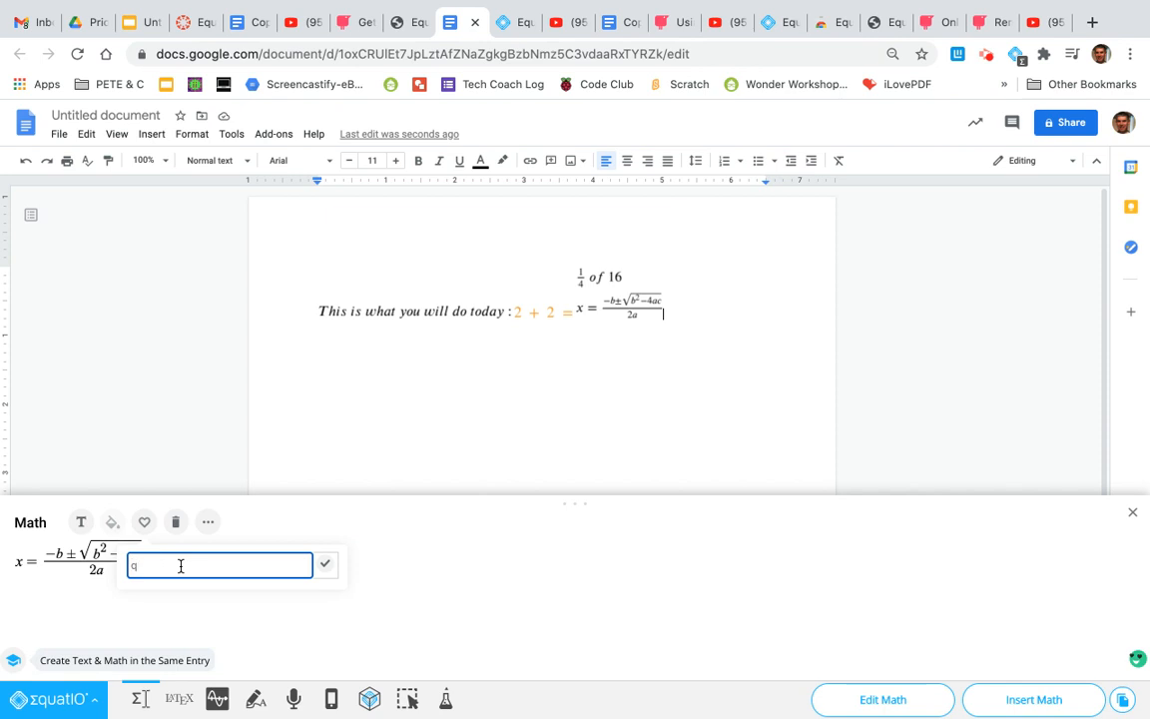